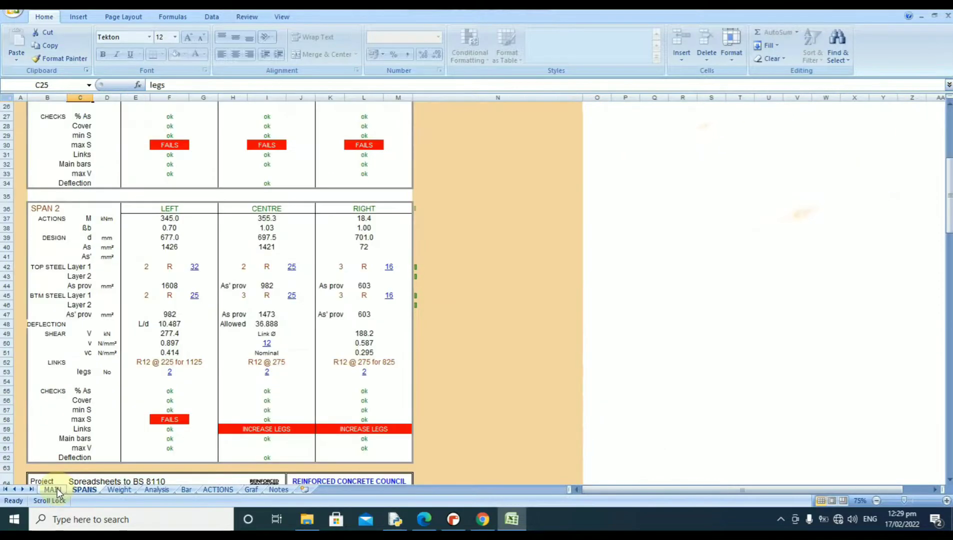
# Review the MAIN input sheet, the SPANS reinforcement checks and the Notes sheet of the continuous beam workbook.
pyautogui.click(57, 489)
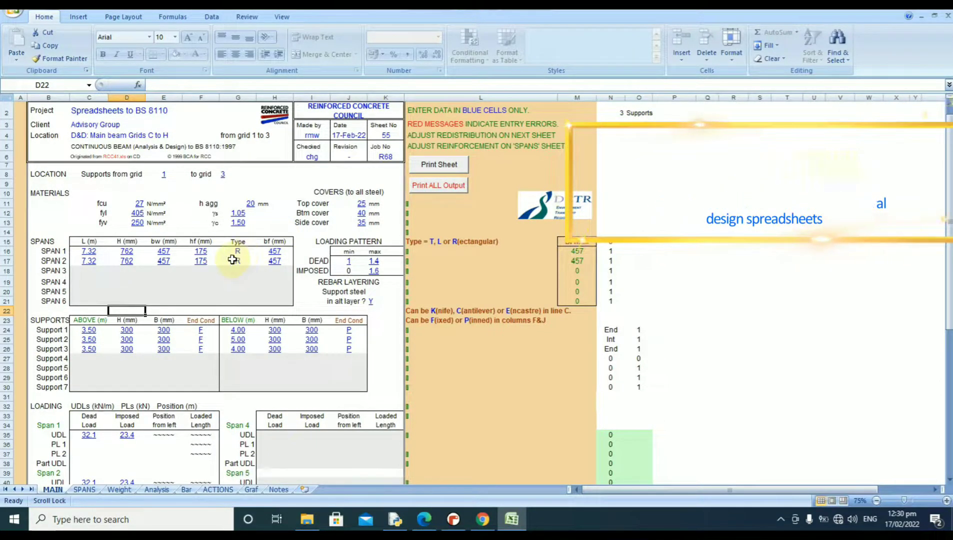
pyautogui.click(84, 490)
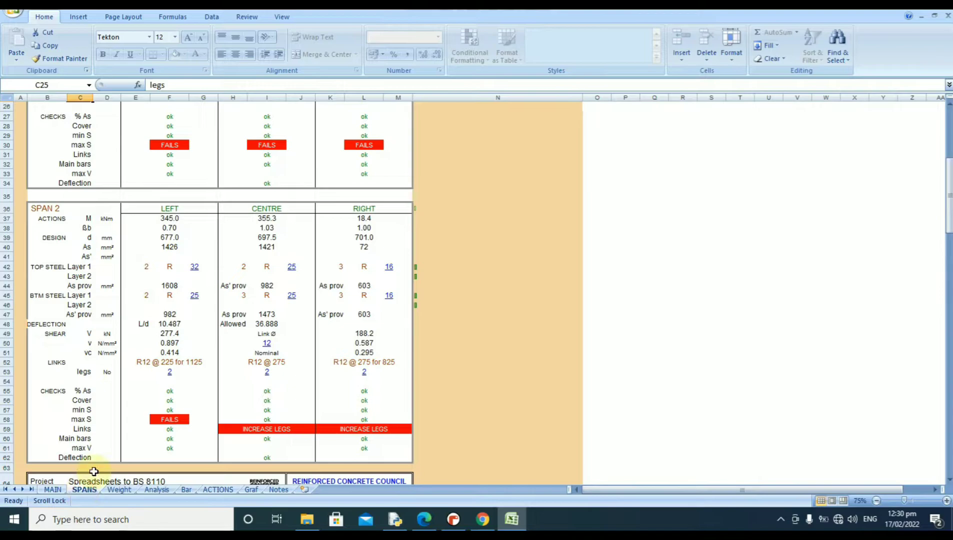
pyautogui.scroll(8, 220, 320)
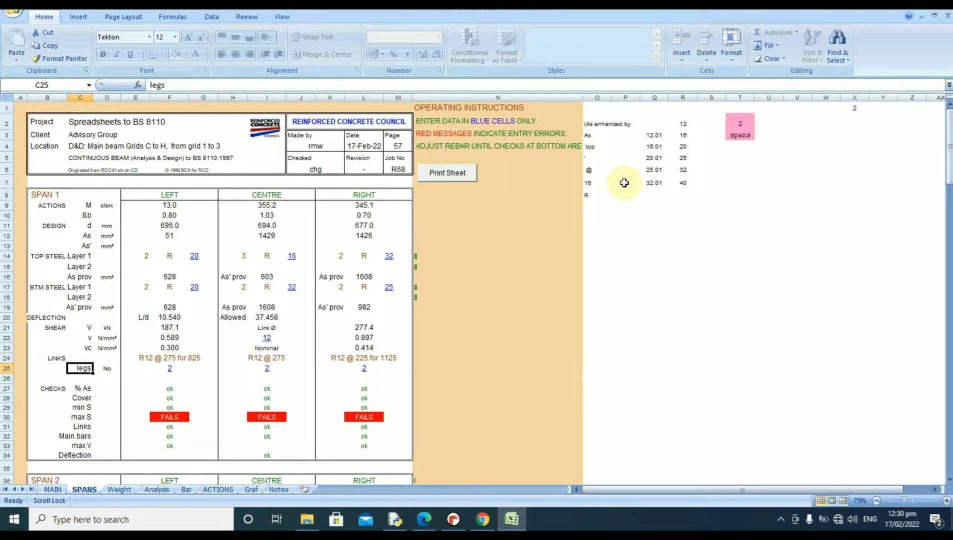
pyautogui.click(278, 489)
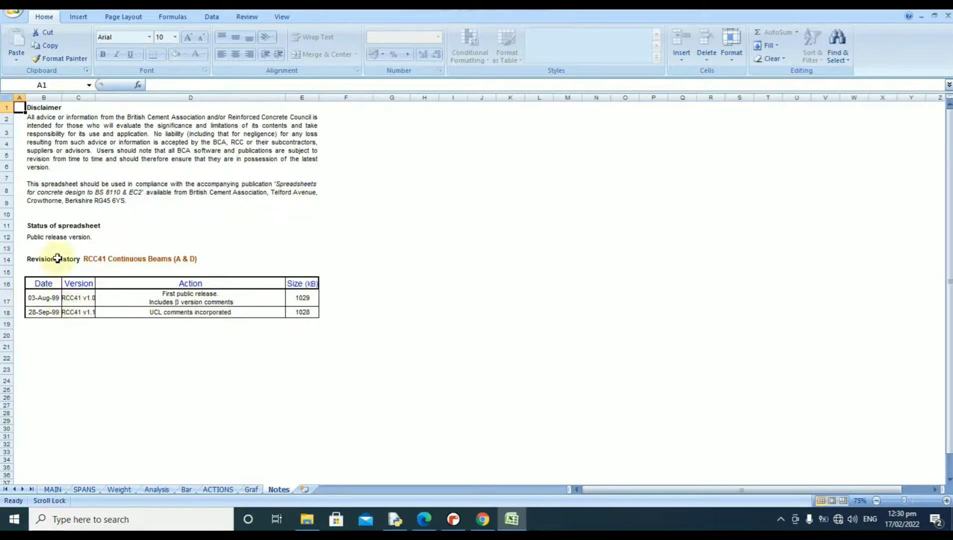
pyautogui.click(53, 489)
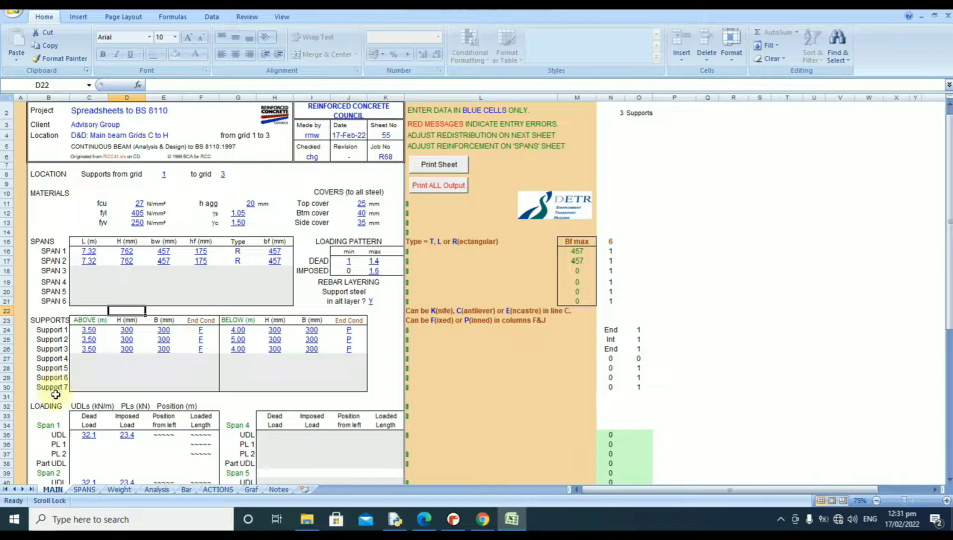
pyautogui.moveTo(949, 328); pyautogui.dragTo(949, 373)
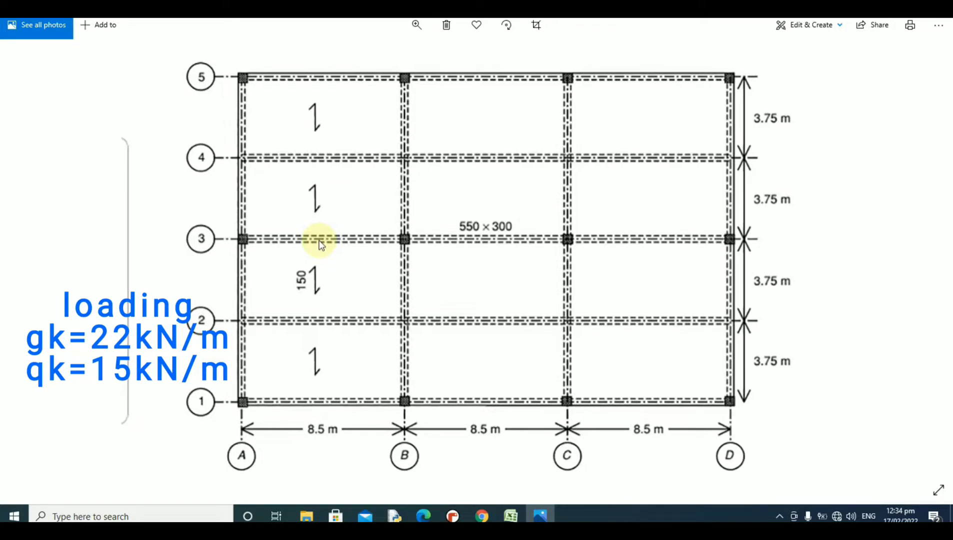
# Switch from the floor plan to the Excel workbook and set fcu to 30 N/mm² and fyl to 450 N/mm².
pyautogui.click(511, 516)
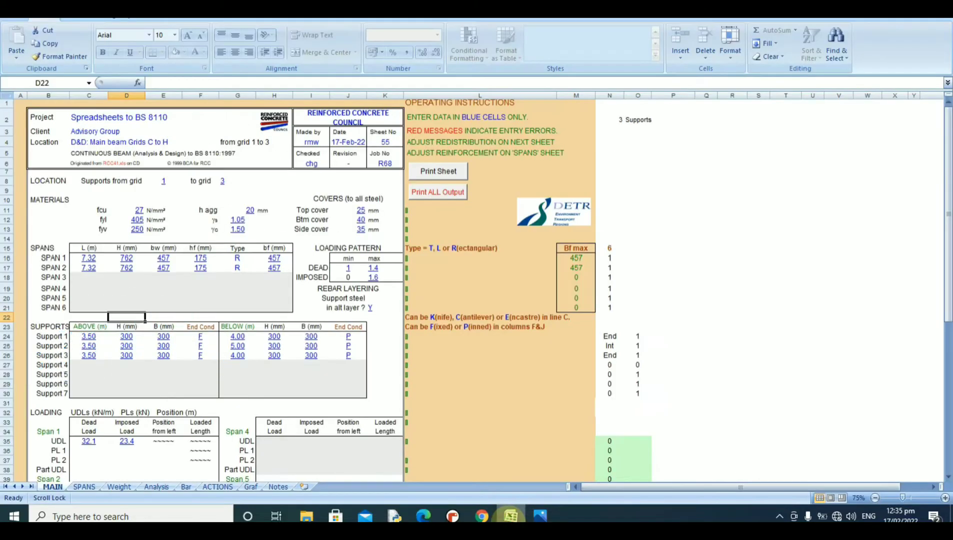
pyautogui.click(139, 211)
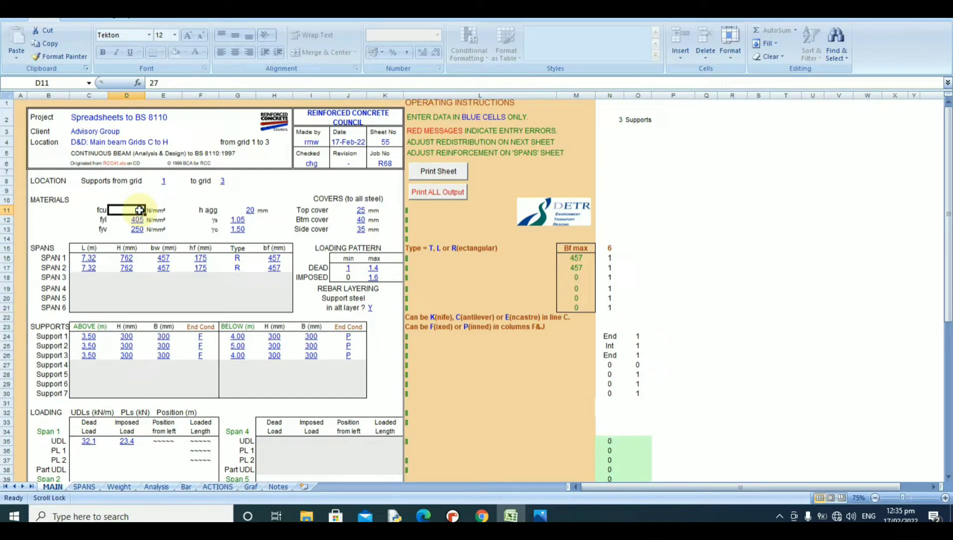
pyautogui.write('30')
pyautogui.click(139, 220)
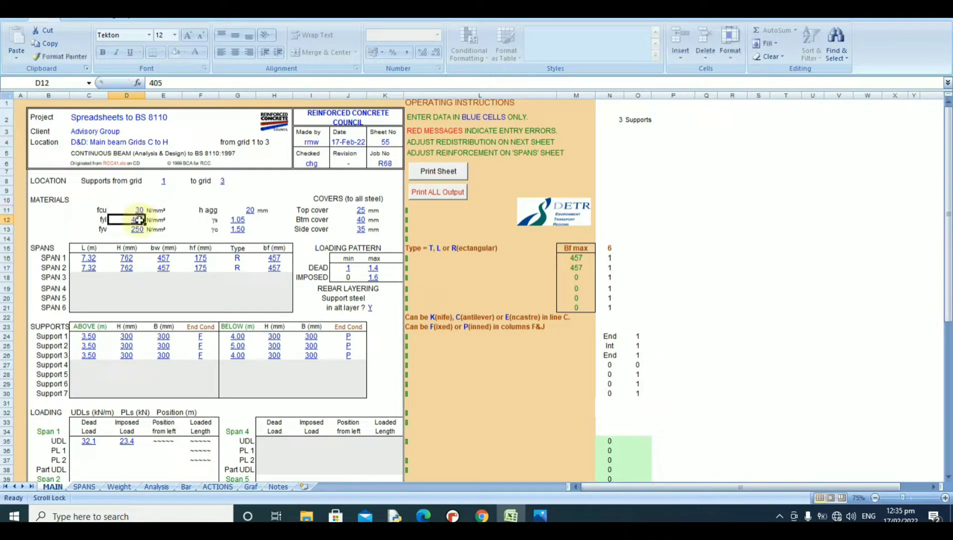
pyautogui.write('45')
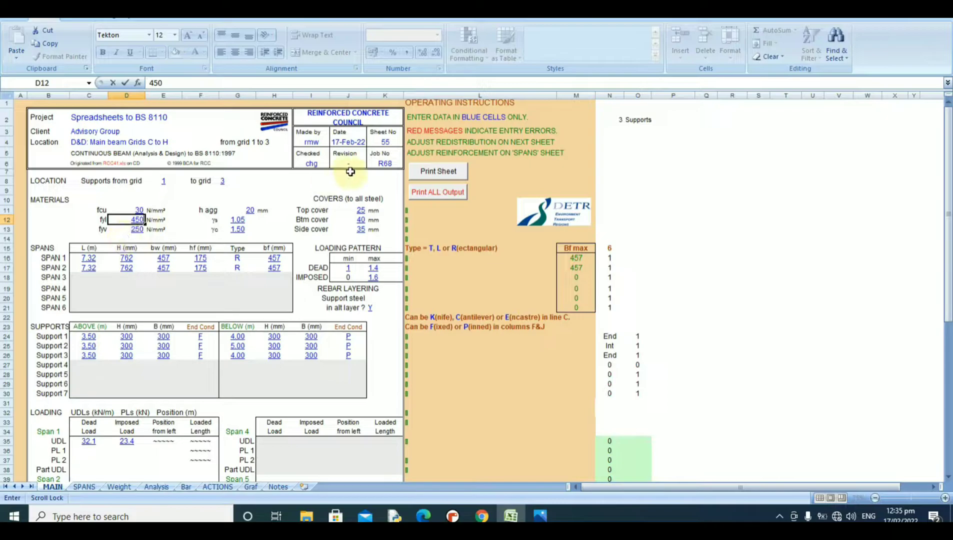
# Set the bottom cover and the side cover to 25 mm each.
pyautogui.click(363, 219)
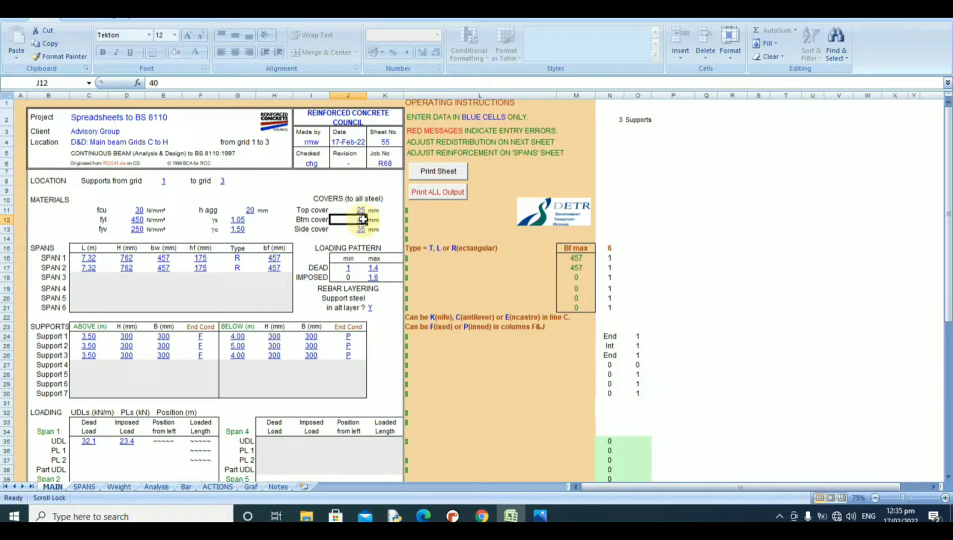
pyautogui.write('25')
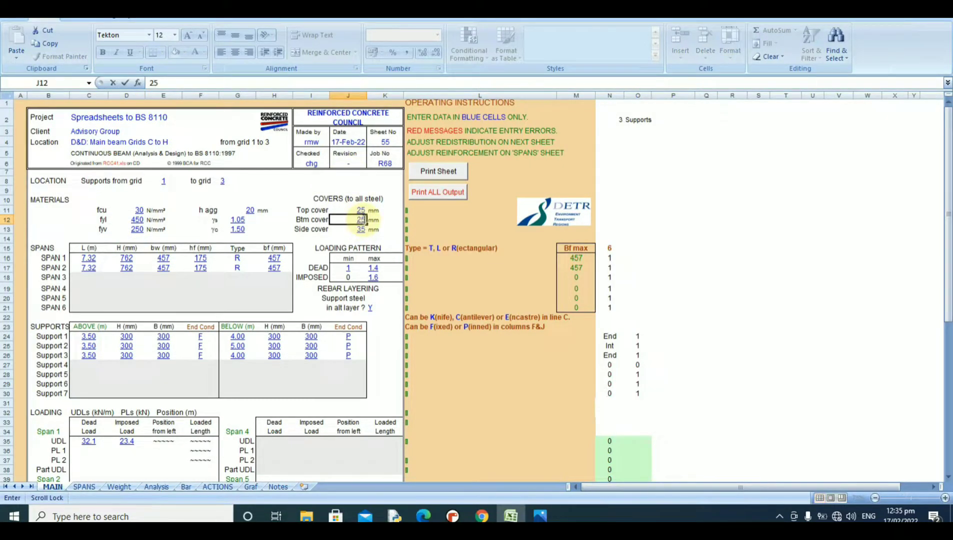
pyautogui.click(362, 229)
pyautogui.write('25')
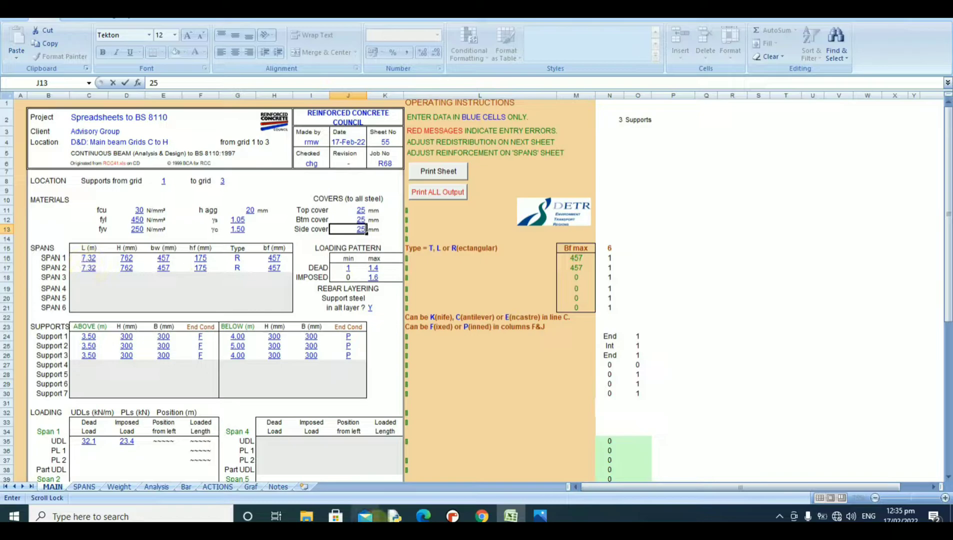
# Consult the floor plan in the photo viewer and set the lengths of spans 1, 2 and 3 to 8.5 m in the Excel workbook.
pyautogui.click(540, 516)
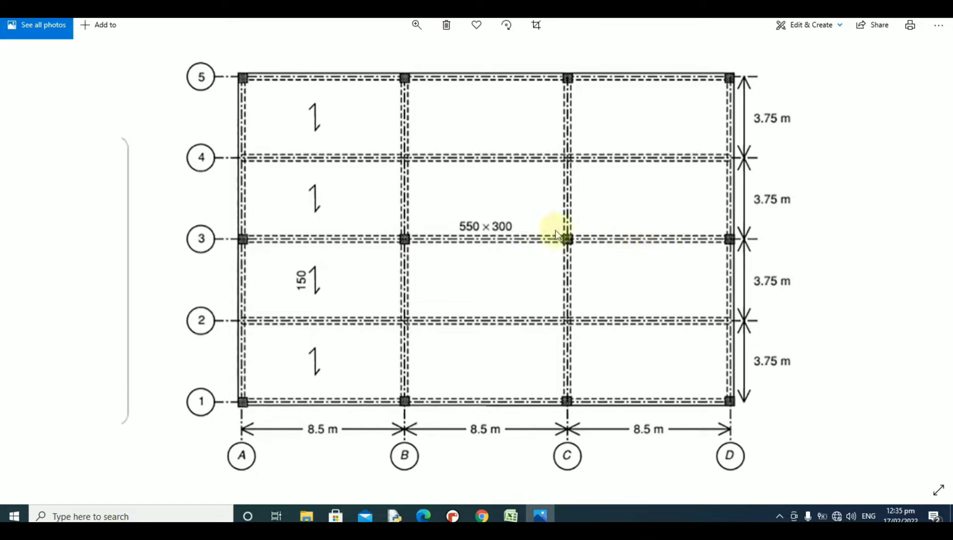
pyautogui.hotkey('alt', 'Tab')
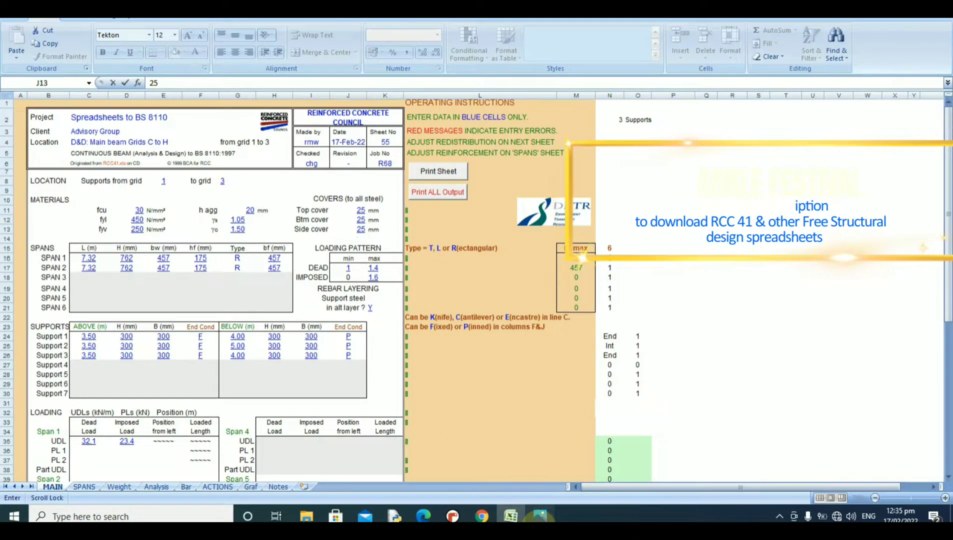
pyautogui.hotkey('alt', 'Tab')
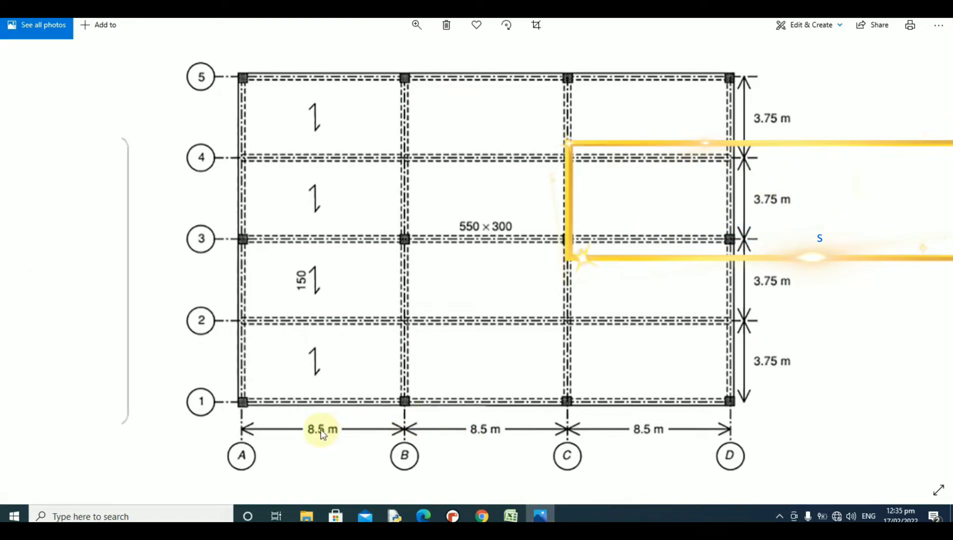
pyautogui.click(510, 516)
pyautogui.click(88, 258)
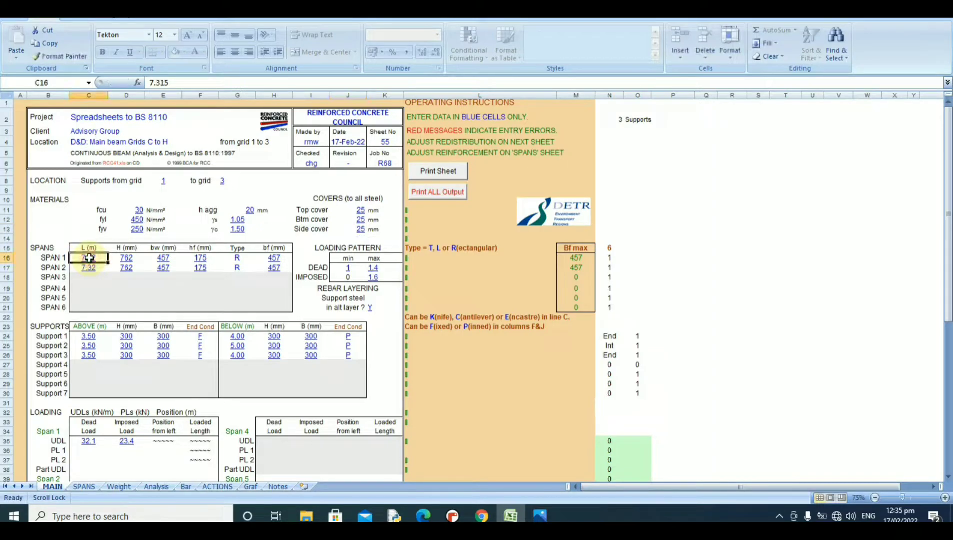
pyautogui.write('5')
pyautogui.click(90, 269)
pyautogui.write('8.5')
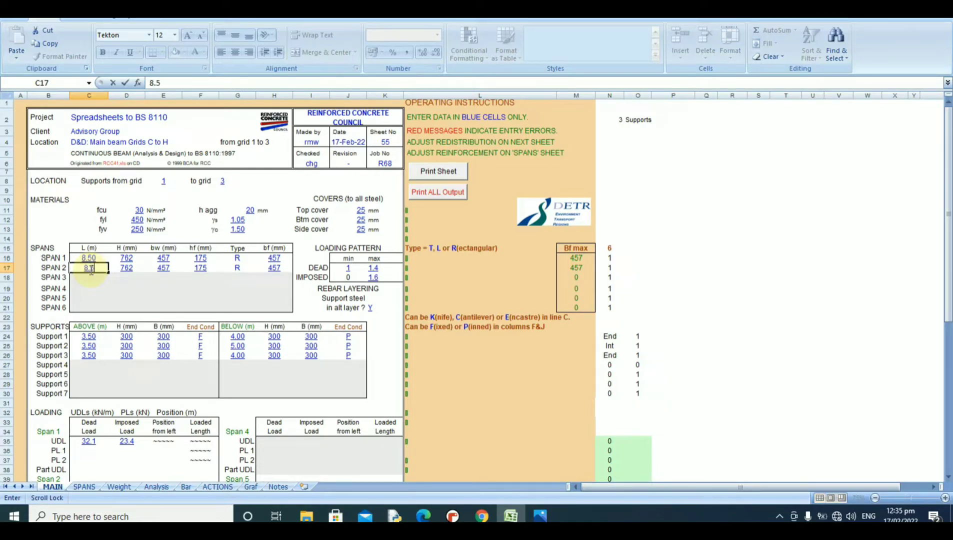
pyautogui.click(88, 279)
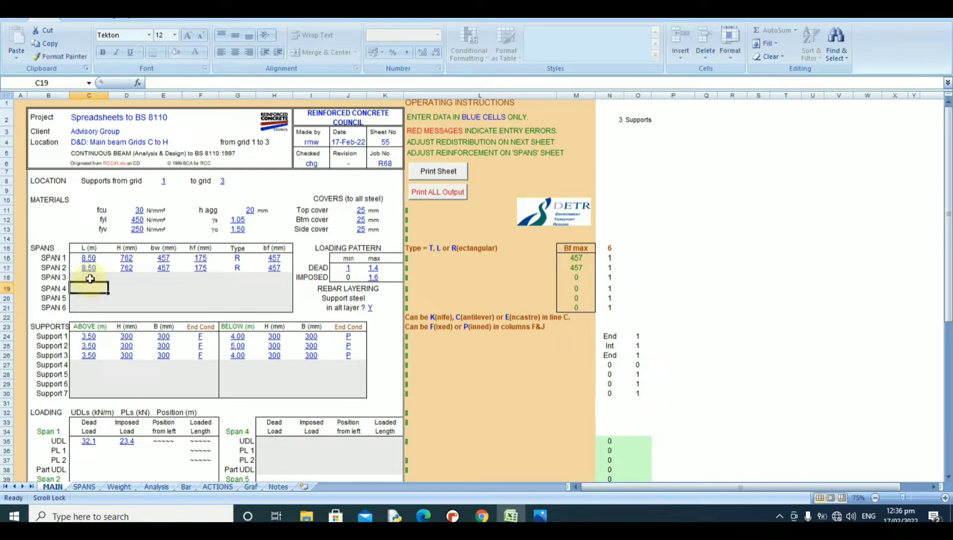
pyautogui.write('8')
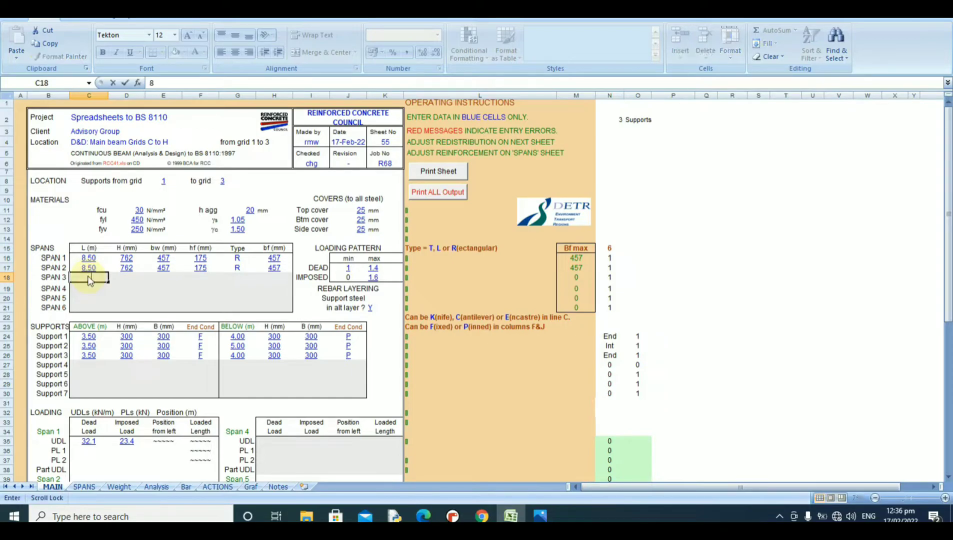
pyautogui.write('.5')
pyautogui.press('Tab')
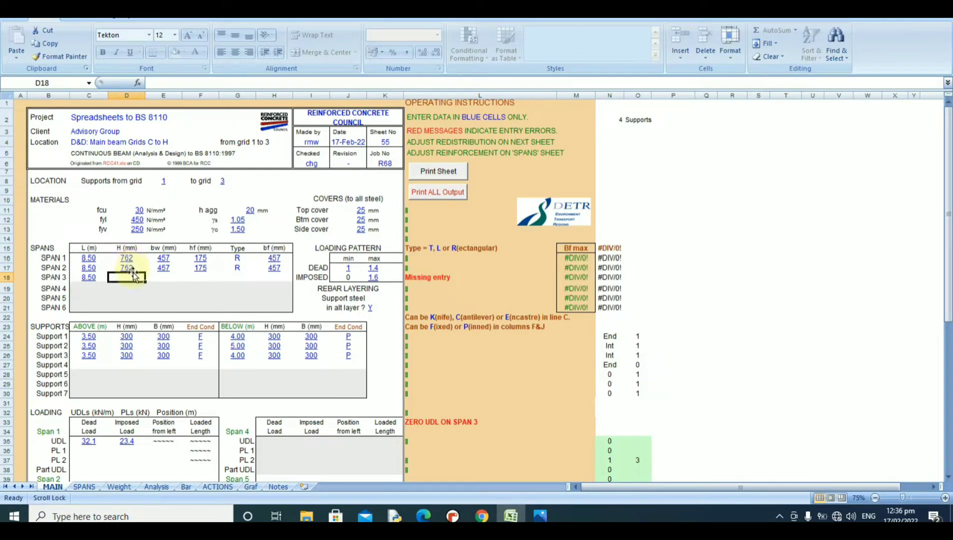
# Check the beam size on the floor plan and set the depth H of spans 1, 2 and 3 to 550 mm.
pyautogui.click(130, 260)
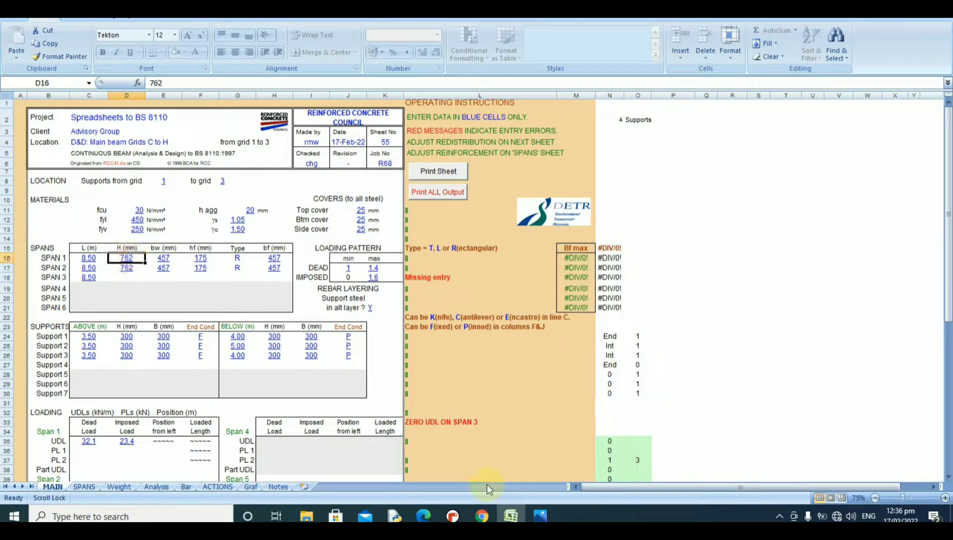
pyautogui.click(540, 515)
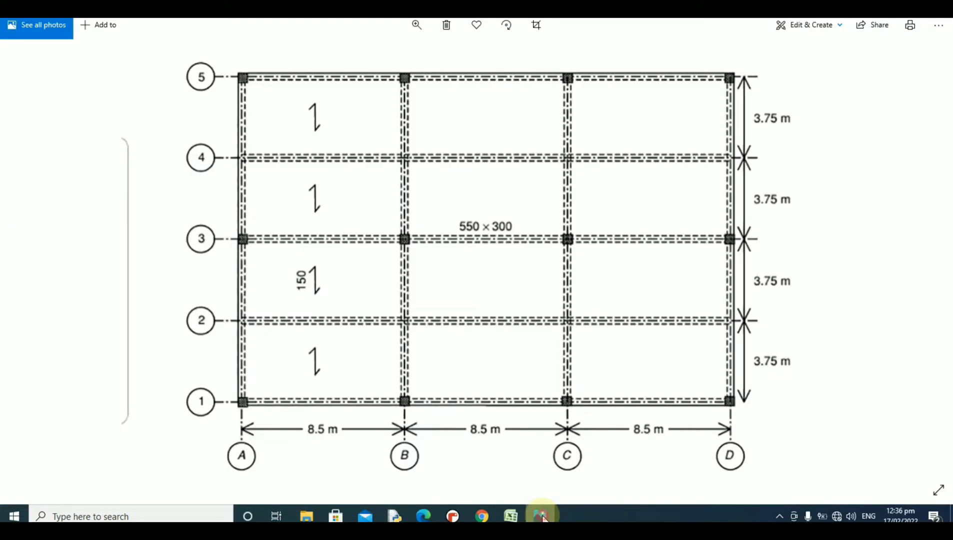
pyautogui.click(541, 515)
pyautogui.write('550')
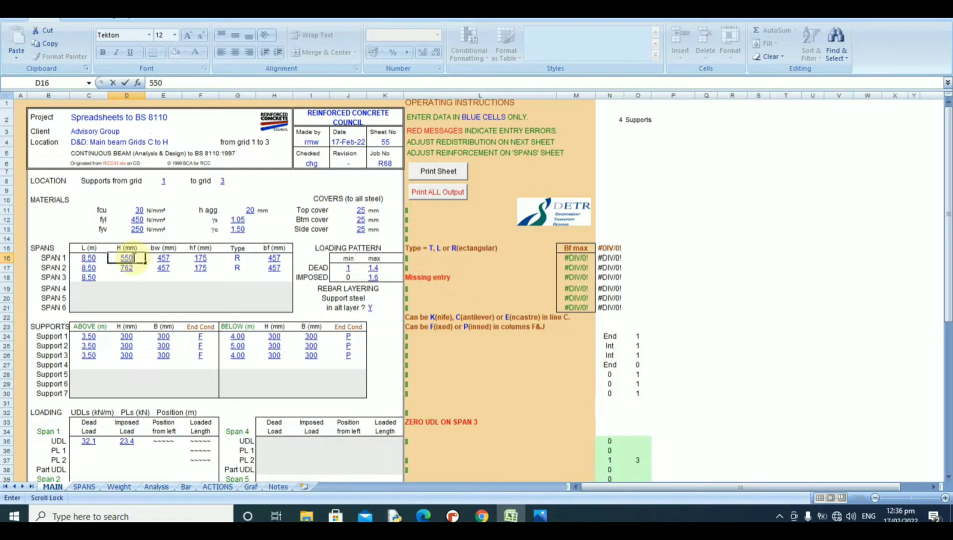
pyautogui.click(129, 269)
pyautogui.write('550')
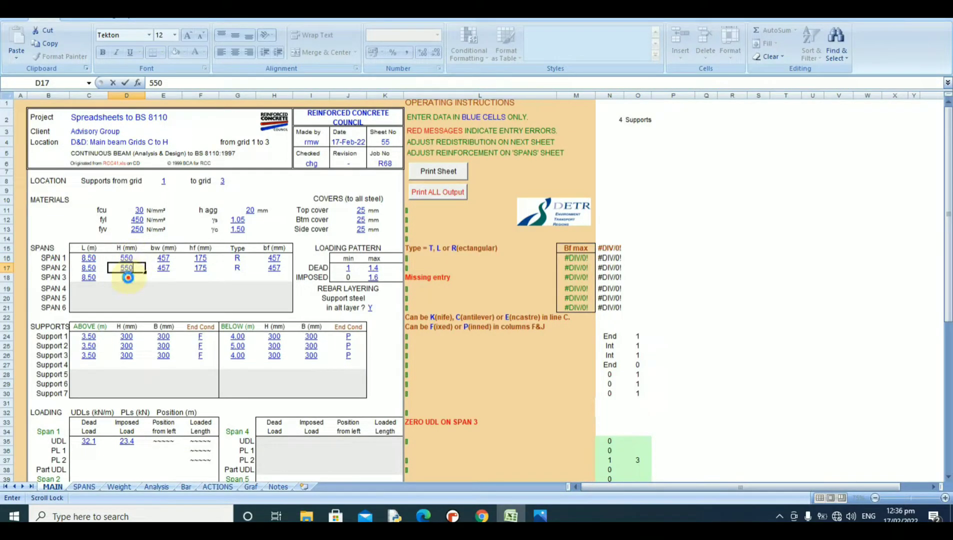
pyautogui.click(128, 278)
pyautogui.write('550')
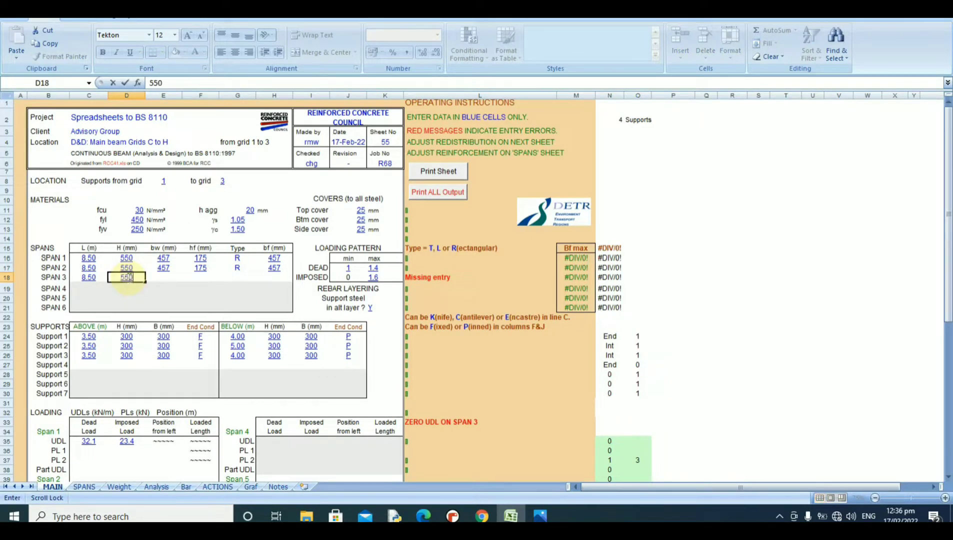
# Check the beam width on the floor plan and set bw of spans 1, 2 and 3 to 300 mm.
pyautogui.click(164, 260)
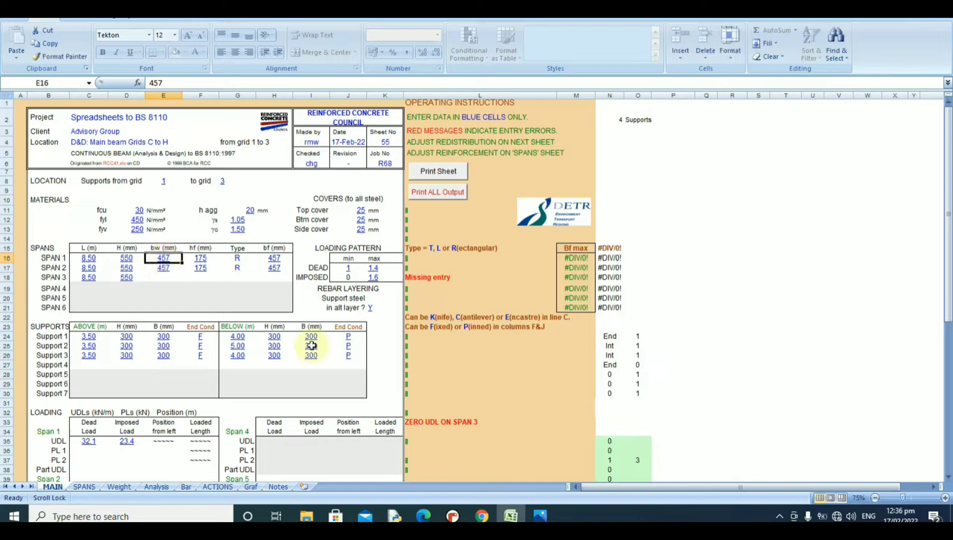
pyautogui.click(539, 515)
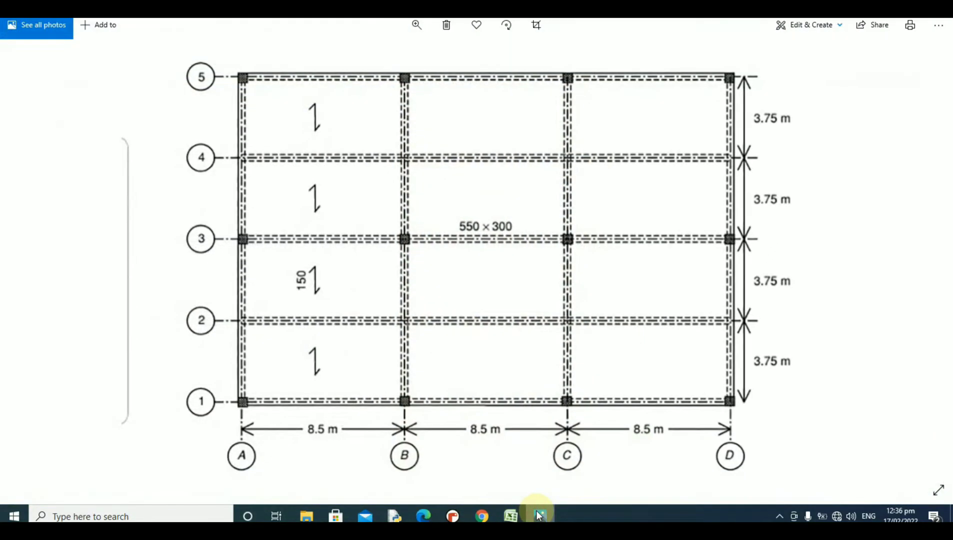
pyautogui.click(539, 515)
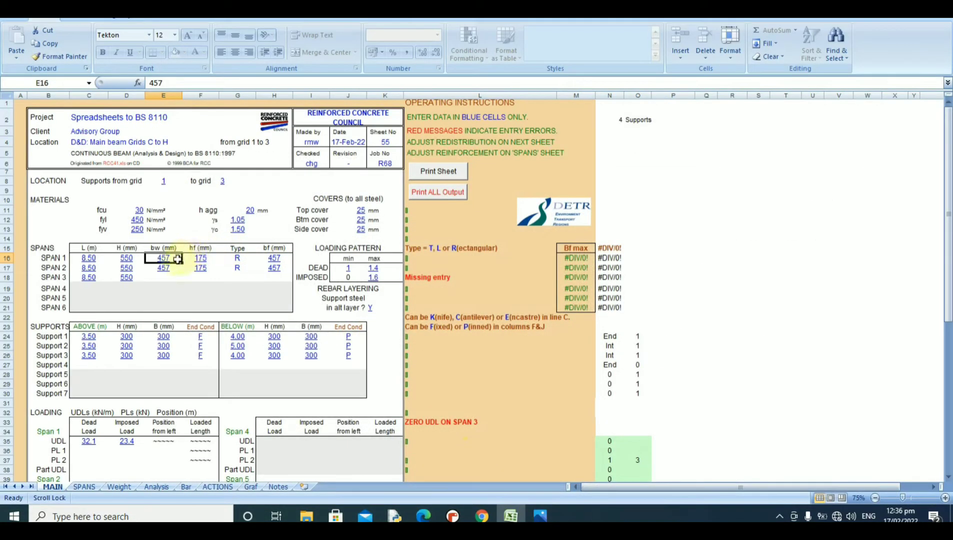
pyautogui.write('300')
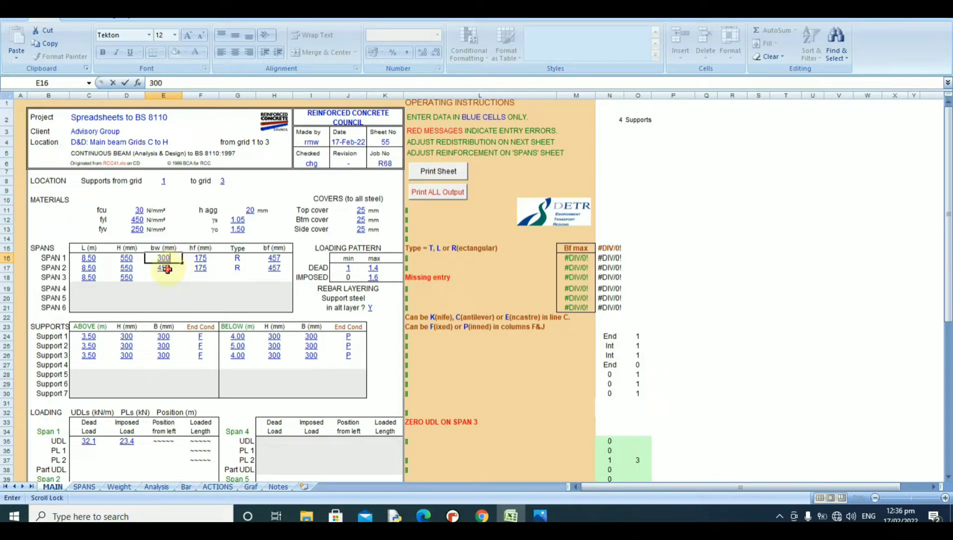
pyautogui.press('Return')
pyautogui.write('300')
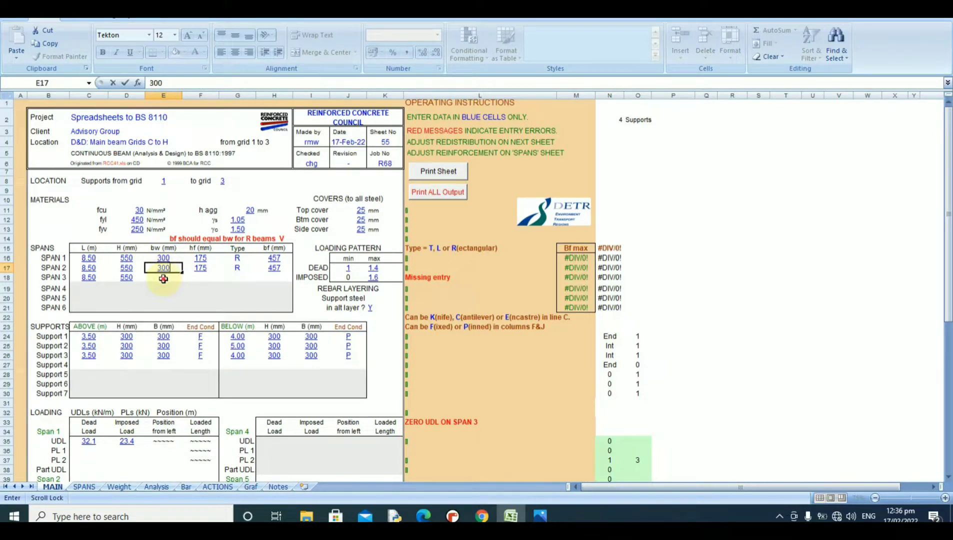
pyautogui.press('Return')
pyautogui.write('30')
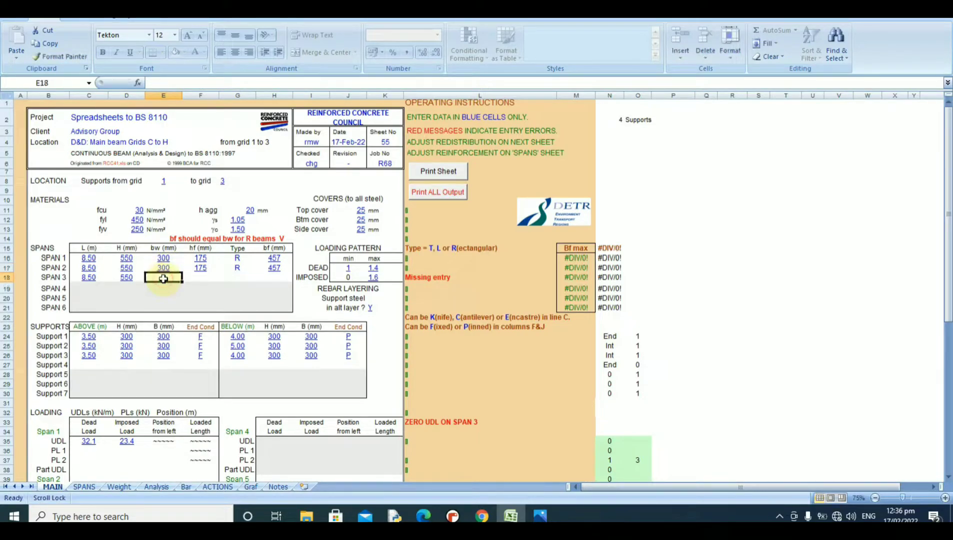
pyautogui.write('0')
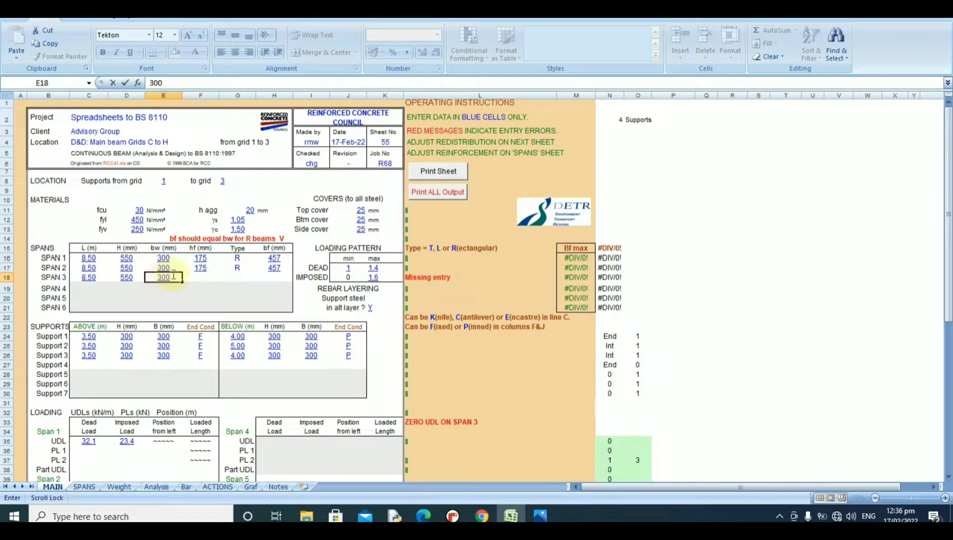
# Set the flange thickness hf of spans 1, 2 and 3 to 150 mm.
pyautogui.click(203, 259)
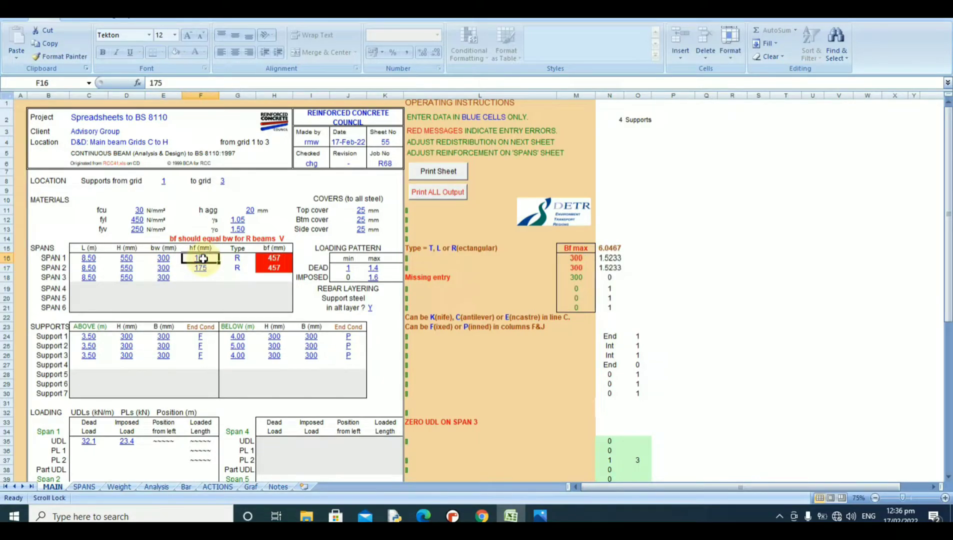
pyautogui.write('150')
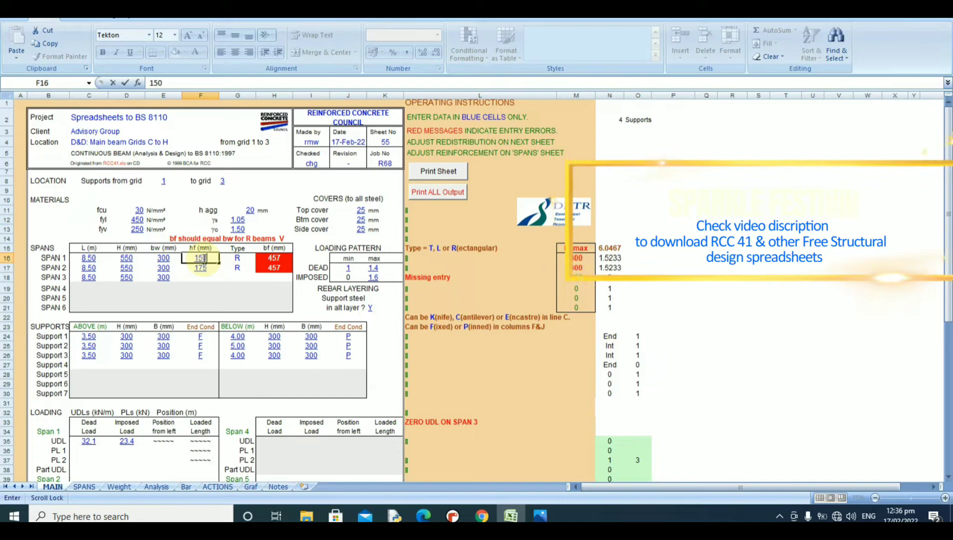
pyautogui.click(204, 268)
pyautogui.write('1')
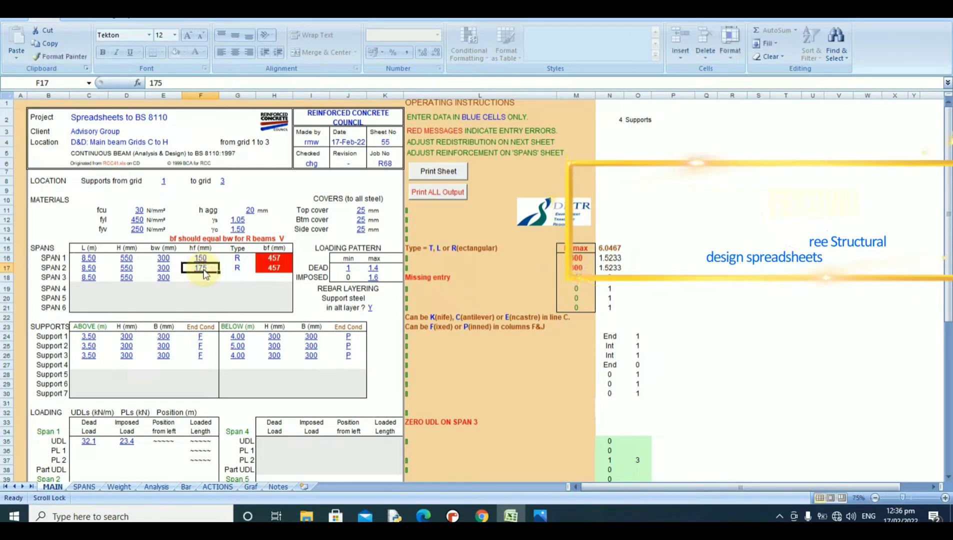
pyautogui.write('50')
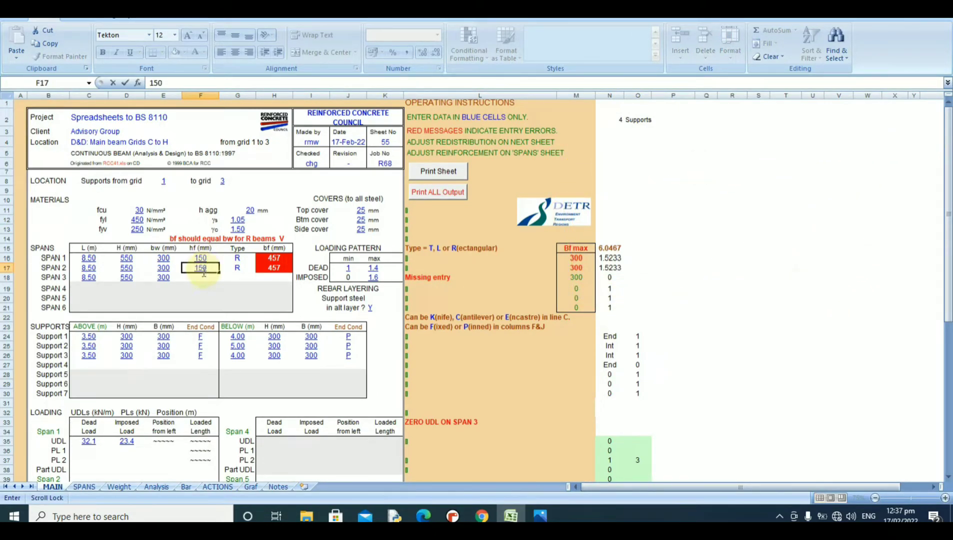
pyautogui.click(201, 278)
pyautogui.write('15')
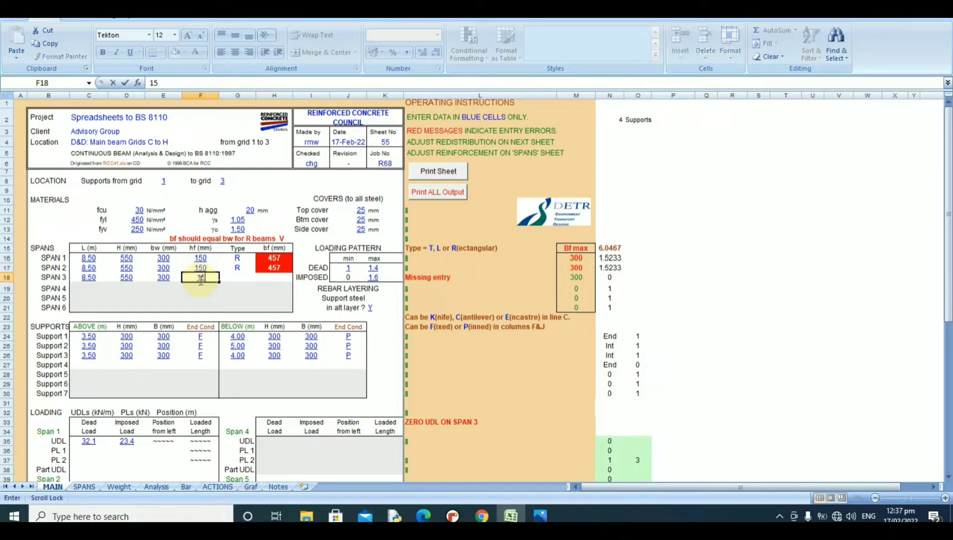
pyautogui.write('0')
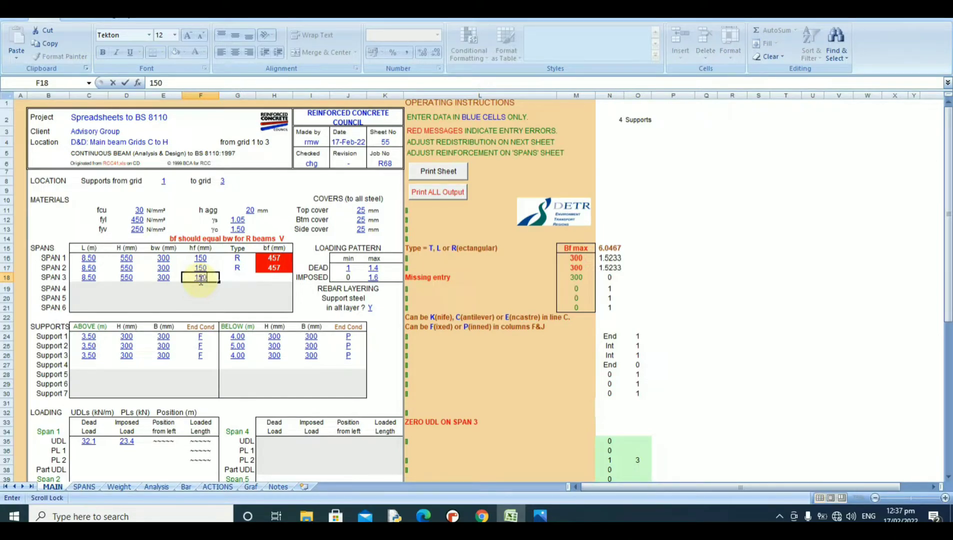
# Set the beam type of spans 1 to 3 to T and their bf widths to 1490, 1405 and 1150 mm.
pyautogui.click(238, 258)
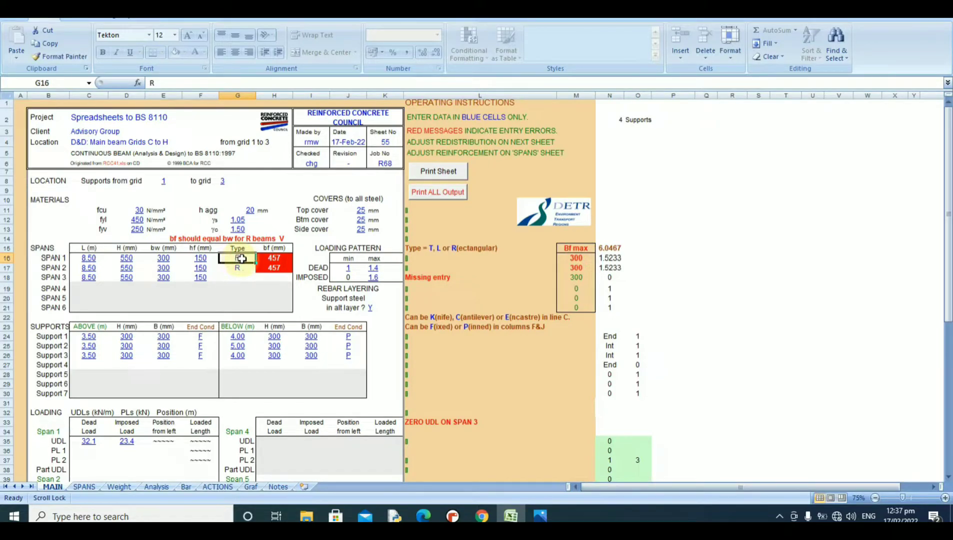
pyautogui.write('T')
pyautogui.click(274, 289)
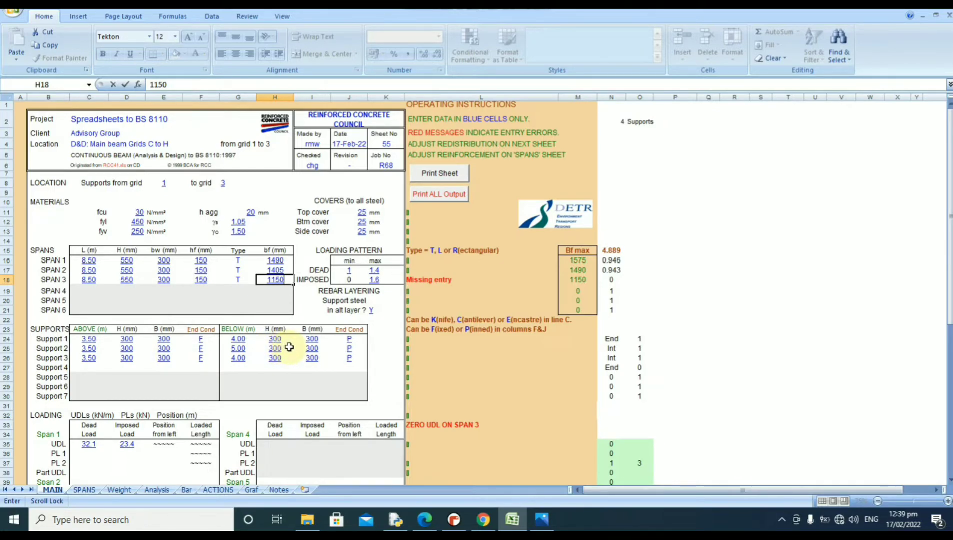
# Set span 1's UDL to a dead load of 22 kN/m and an imposed load of 15 kN/m.
pyautogui.scroll(-5, 83, 303)
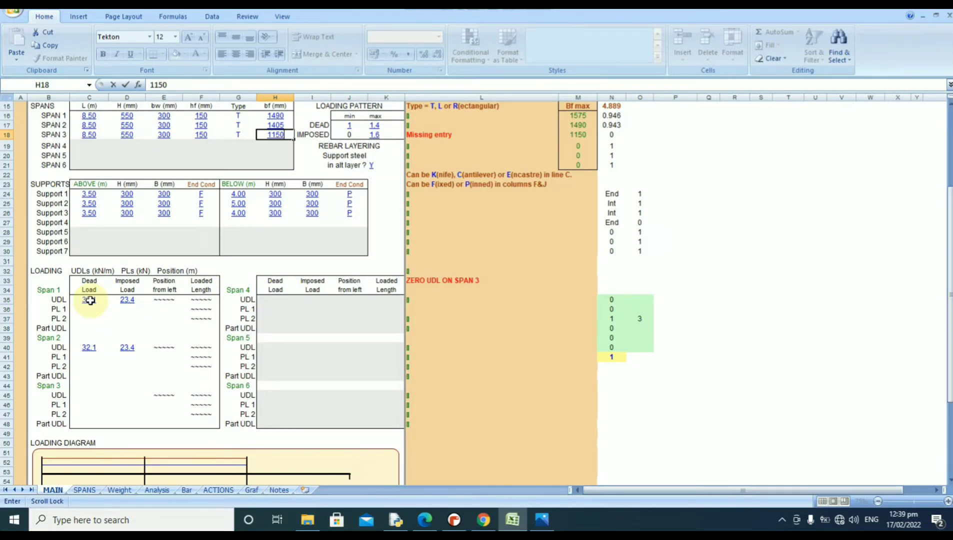
pyautogui.click(90, 300)
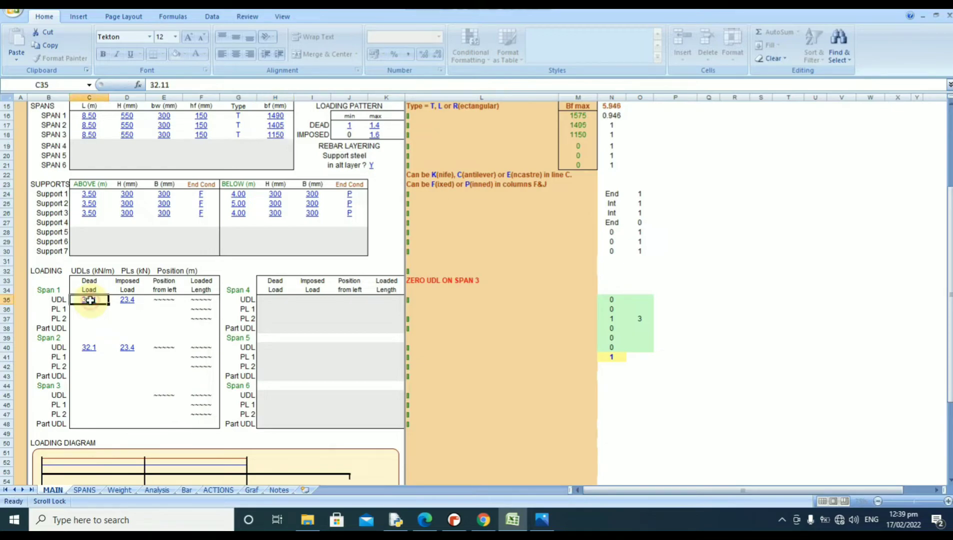
pyautogui.write('22')
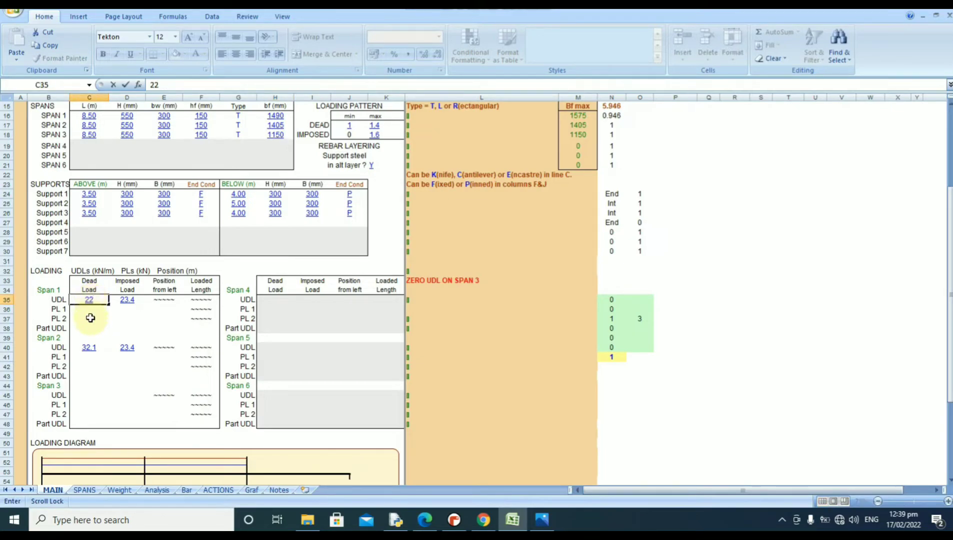
pyautogui.click(128, 302)
pyautogui.write('15')
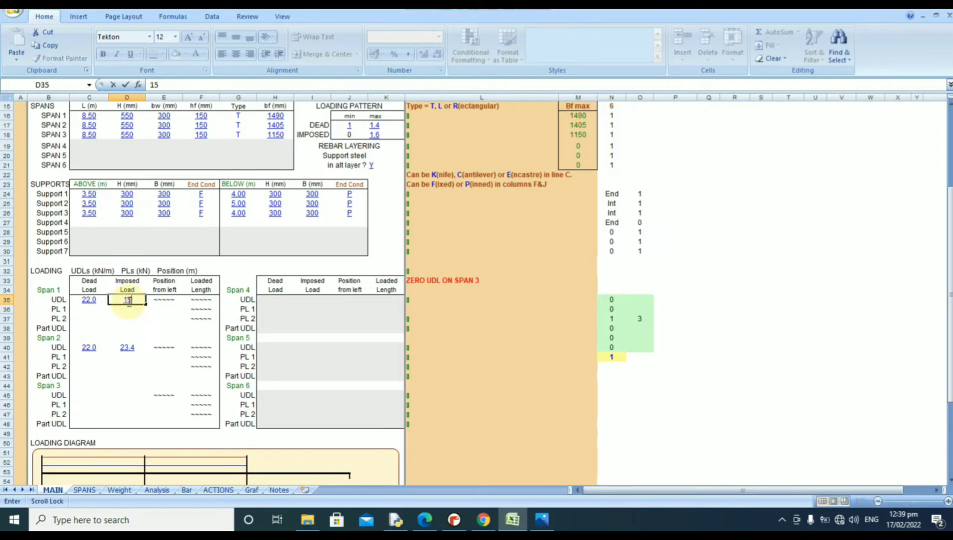
# Set span 2's UDL to a dead load of 22 kN/m and an imposed load of 15 kN/m.
pyautogui.click(90, 349)
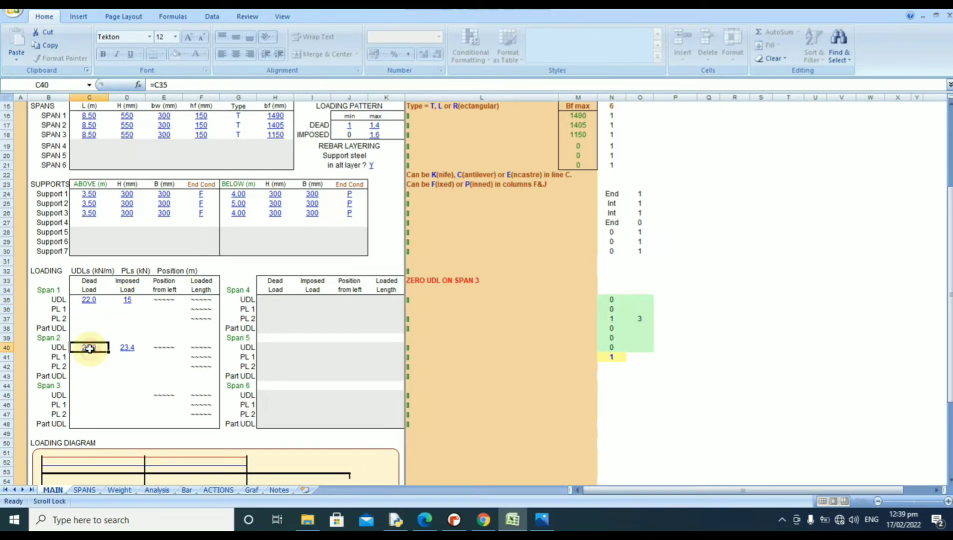
pyautogui.write('22')
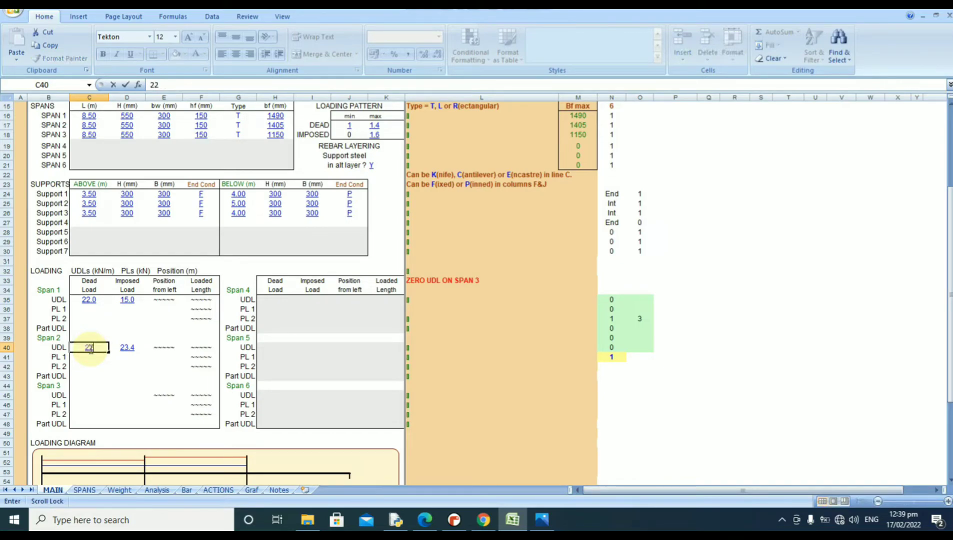
pyautogui.click(129, 349)
pyautogui.write('15')
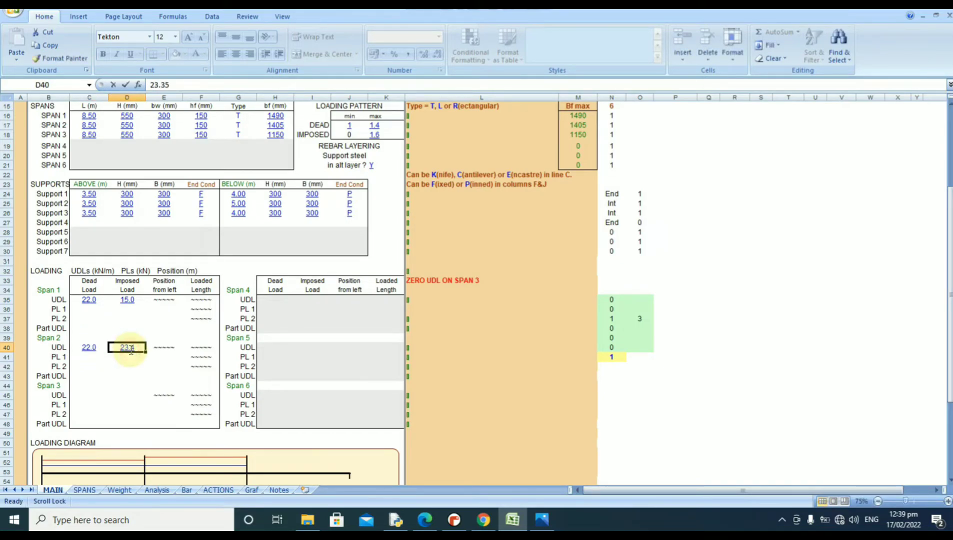
# Enter span 3's UDL with a dead load of 22 kN/m and an imposed load of 15 kN/m.
pyautogui.scroll(-1, 63, 369)
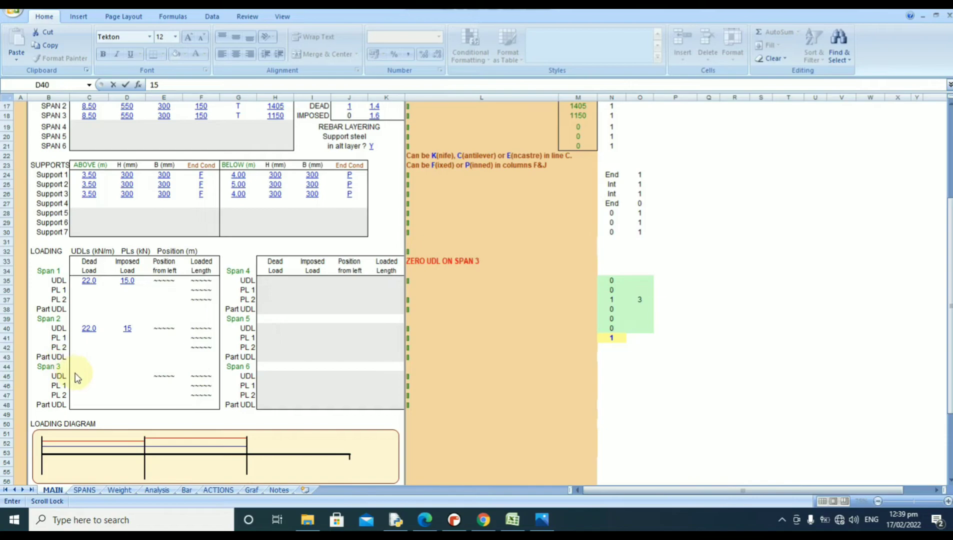
pyautogui.click(79, 378)
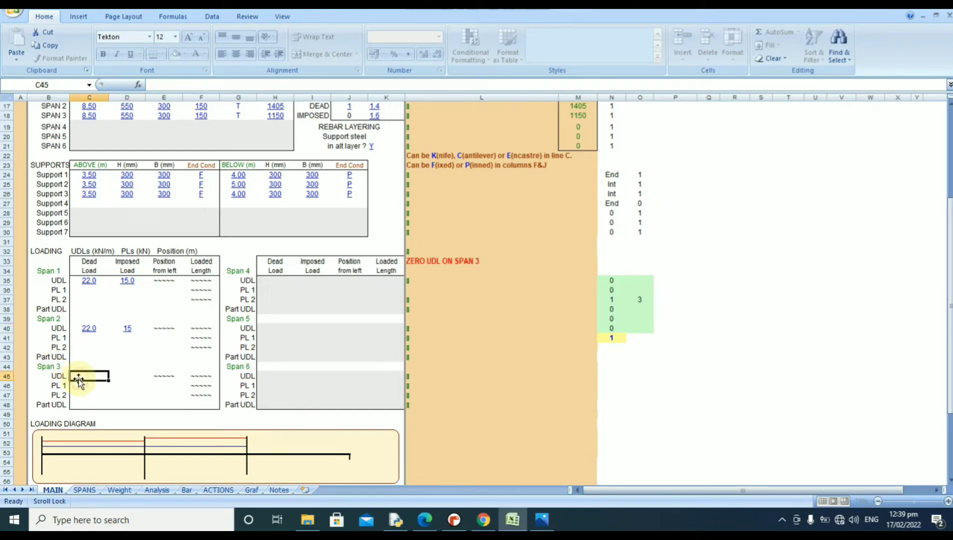
pyautogui.write('22')
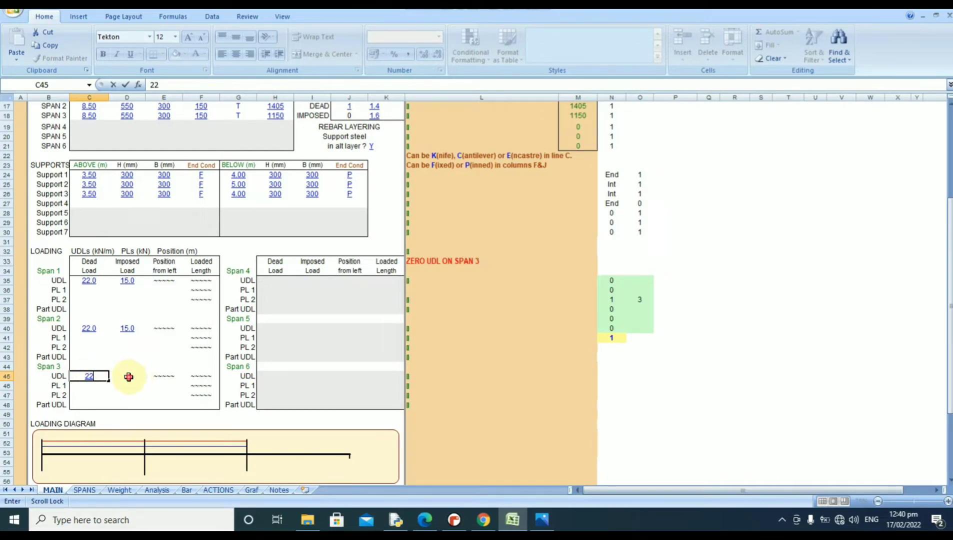
pyautogui.click(128, 377)
pyautogui.write('15')
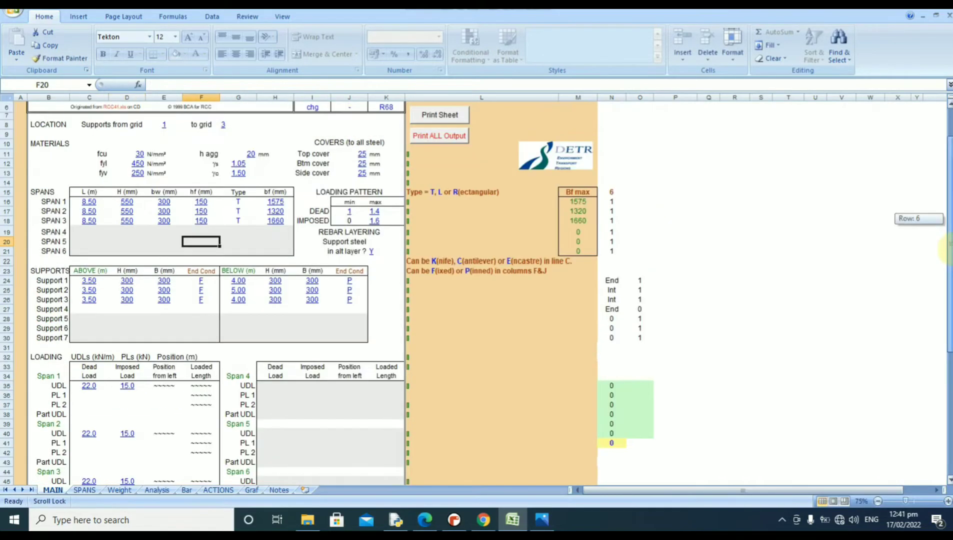
# Review the MAIN sheet's inputs and the reinforcement and design checks of spans 1 to 3 on the SPANS sheet, ending back on MAIN.
pyautogui.moveTo(949, 249); pyautogui.dragTo(948, 225)
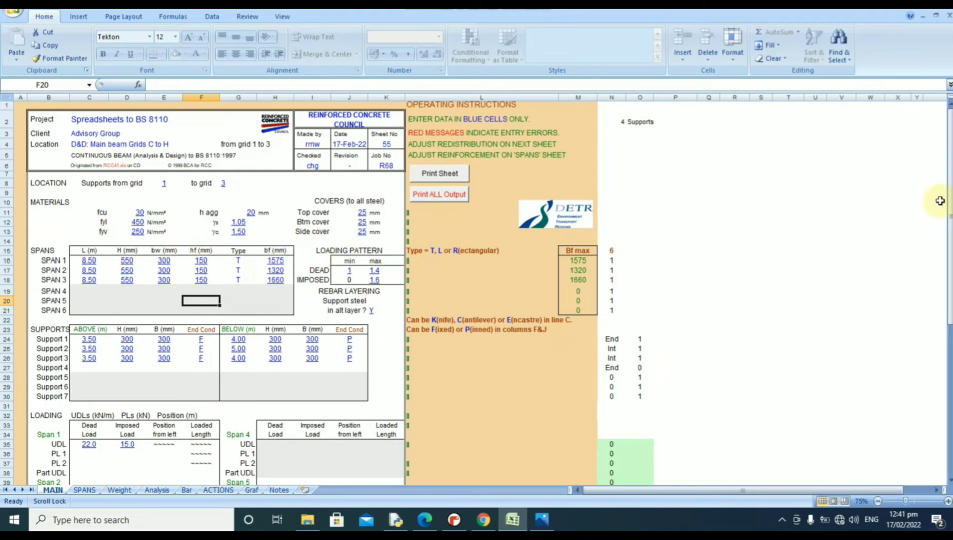
pyautogui.moveTo(949, 200); pyautogui.dragTo(947, 255)
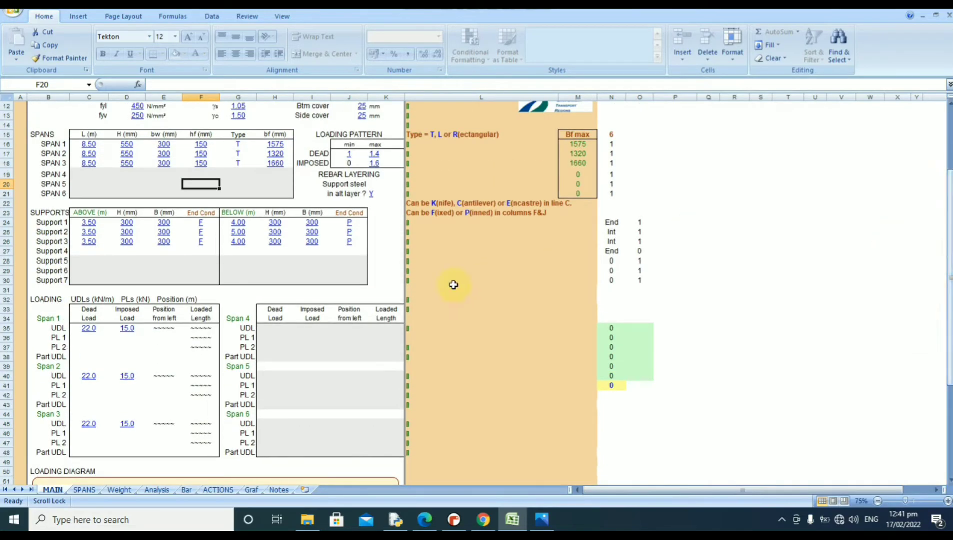
pyautogui.click(84, 490)
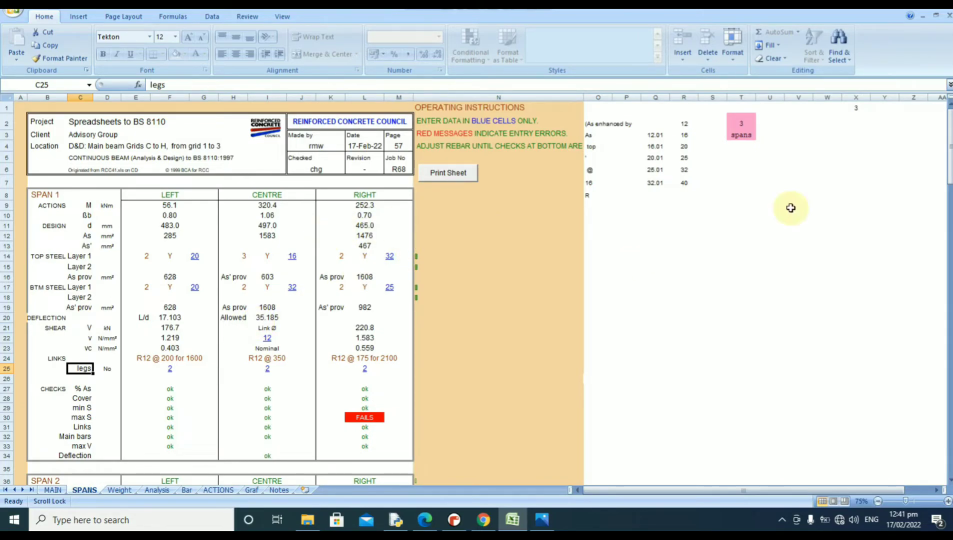
pyautogui.moveTo(948, 149)
pyautogui.mouseDown()
pyautogui.moveTo(946, 207)
pyautogui.moveTo(948, 154)
pyautogui.mouseUp()
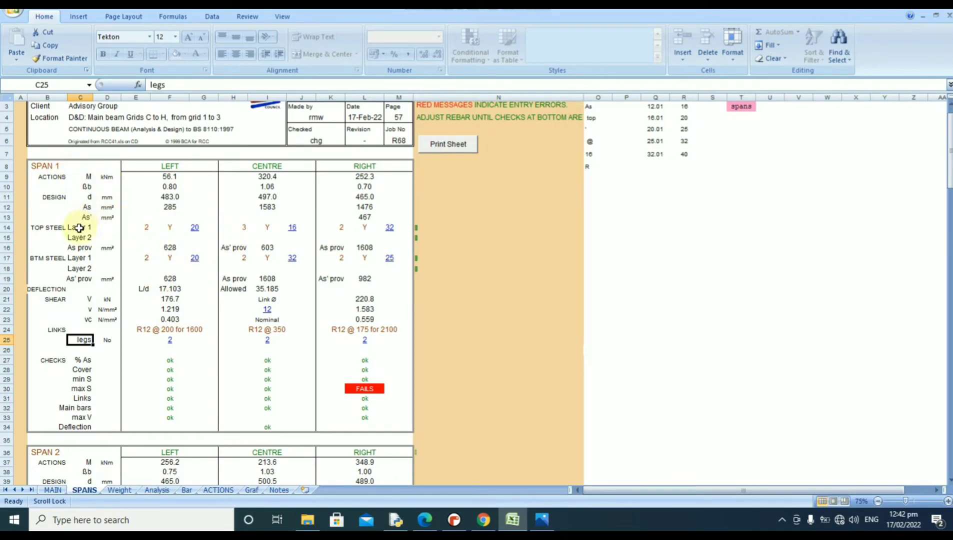
pyautogui.scroll(-20, 436, 270)
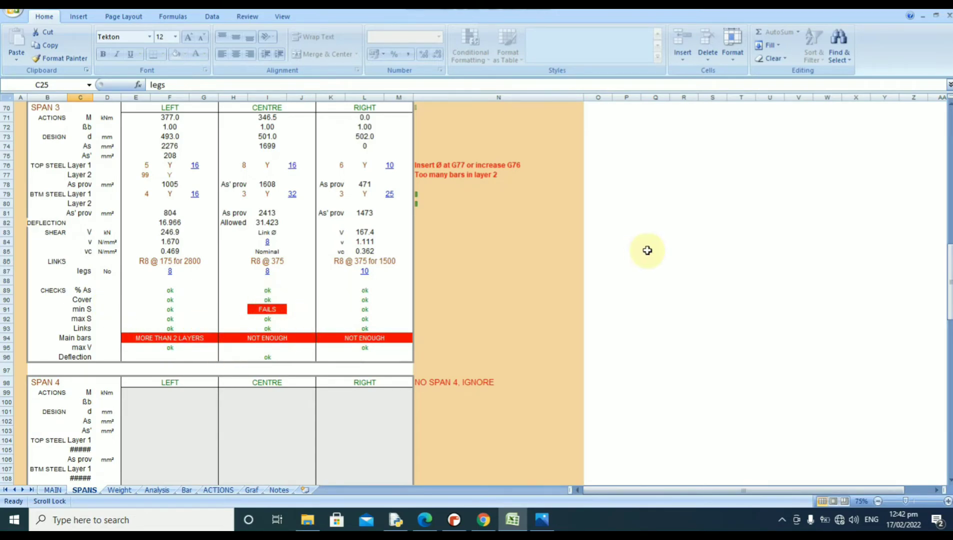
pyautogui.moveTo(946, 270); pyautogui.dragTo(949, 185)
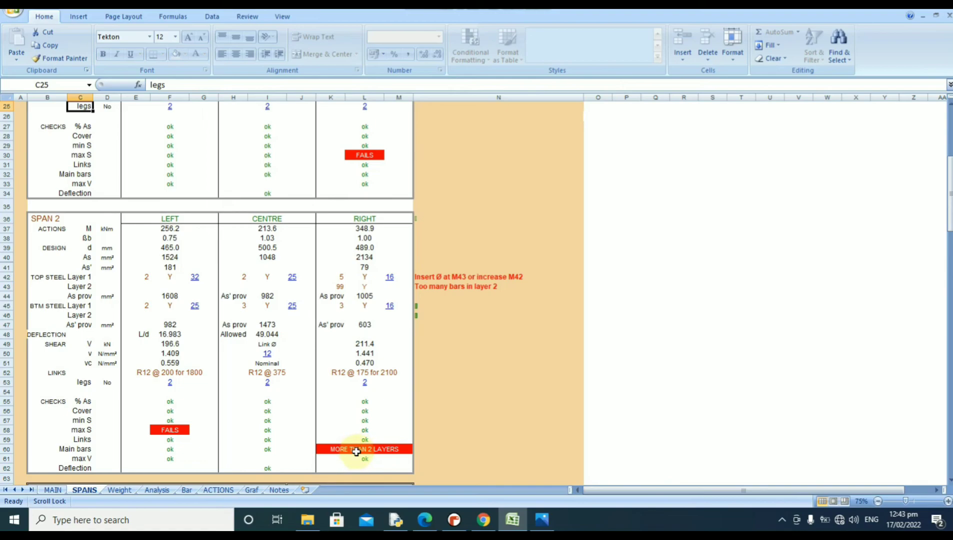
pyautogui.moveTo(947, 177); pyautogui.dragTo(945, 304)
pyautogui.click(53, 489)
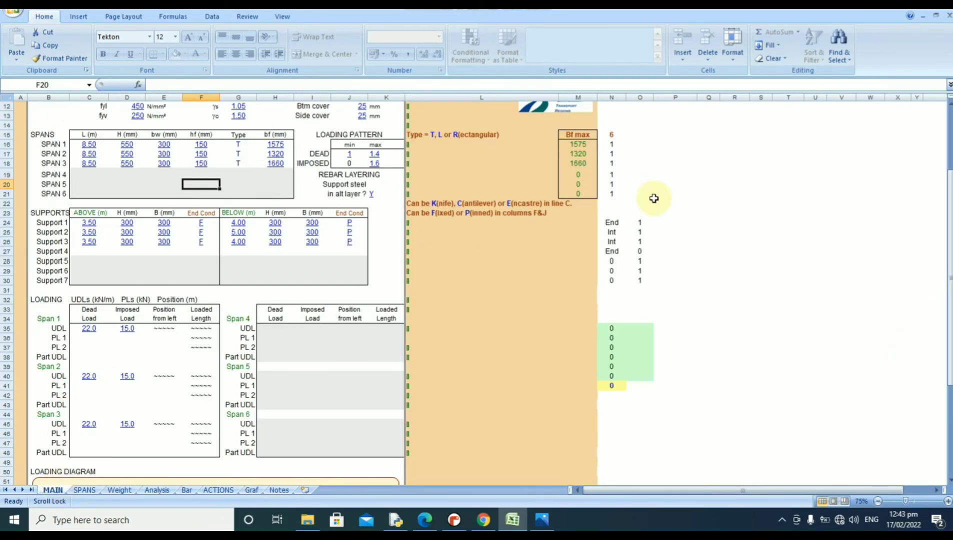
pyautogui.moveTo(950, 285); pyautogui.dragTo(949, 220)
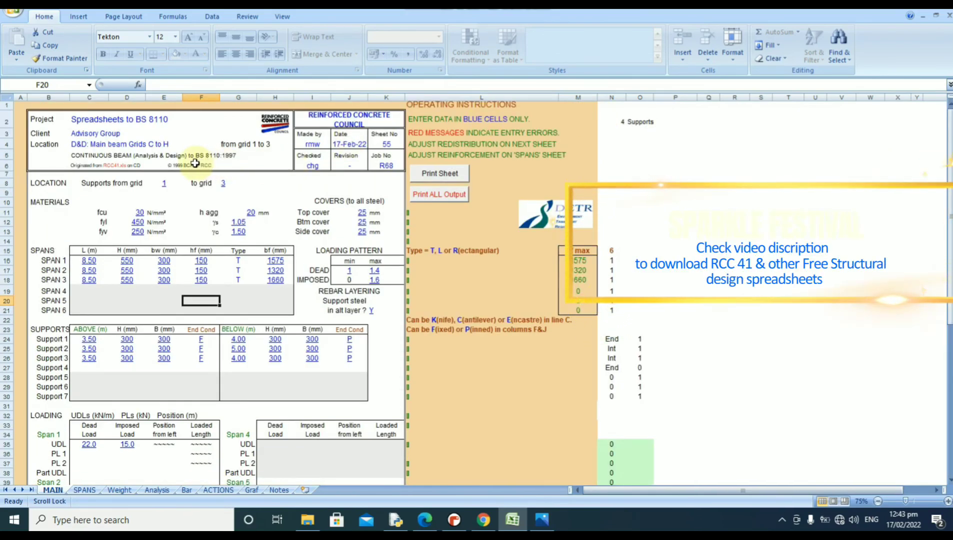